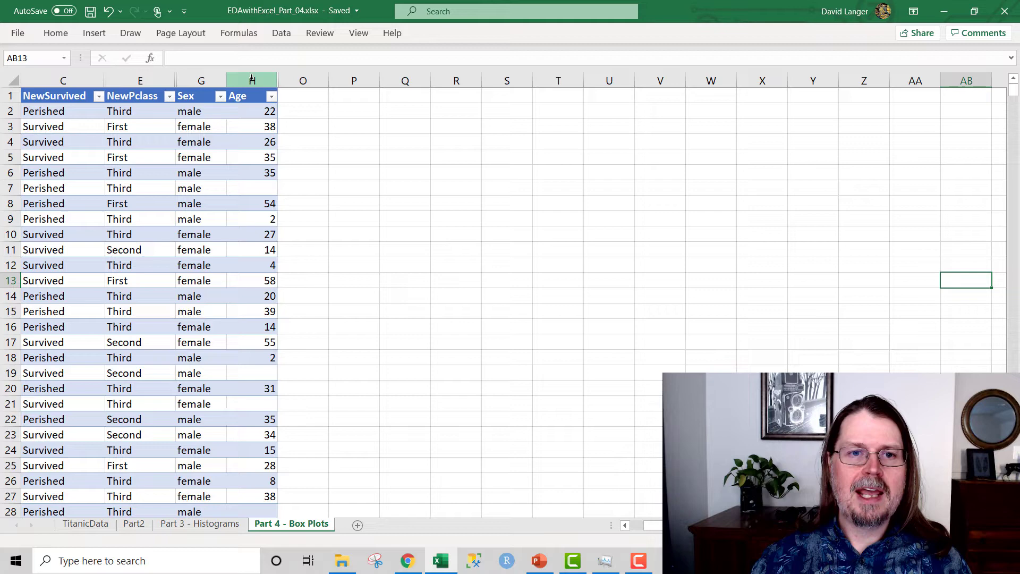
Insert a Box and Whisker statistic chart from the Age data in column H
{"action": "left_click", "coordinate": [252, 80]}
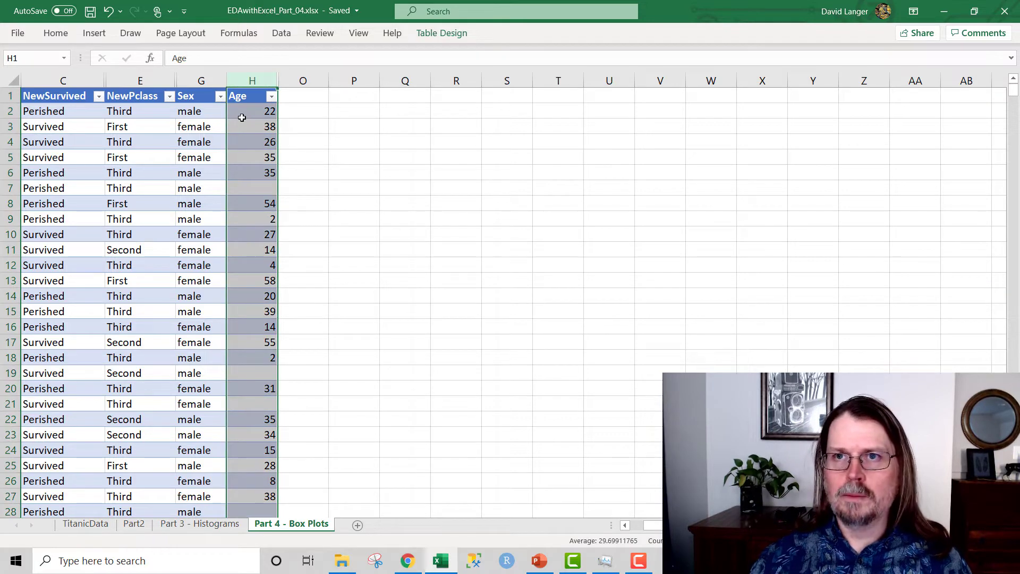
{"action": "left_click", "coordinate": [96, 34]}
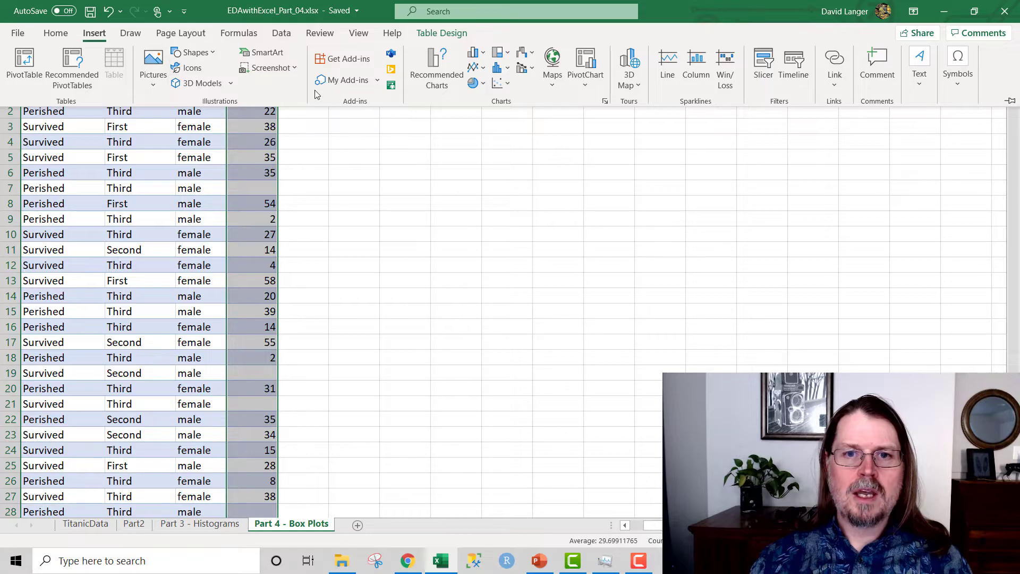
{"action": "left_click", "coordinate": [508, 70]}
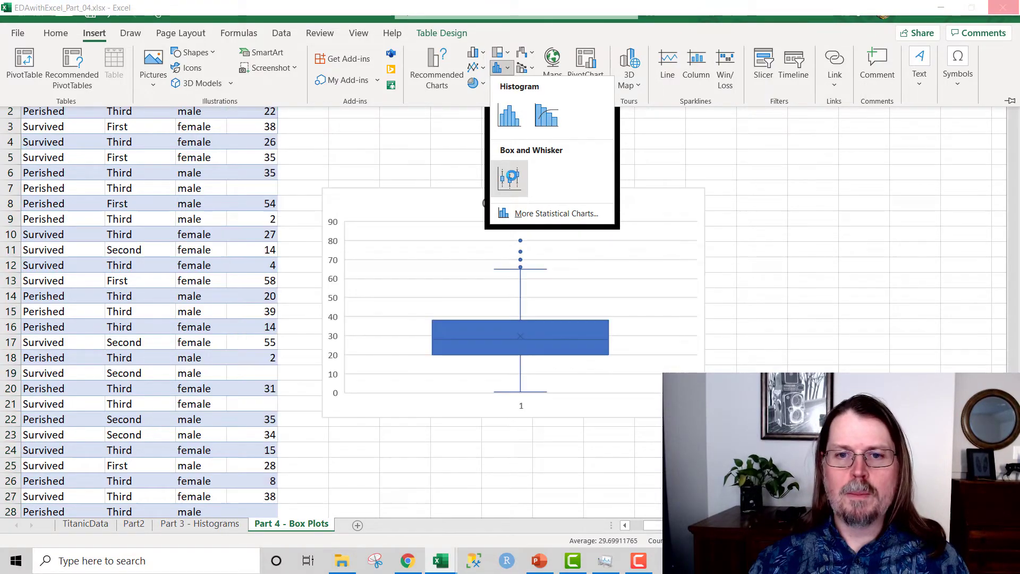
{"action": "left_click", "coordinate": [509, 178]}
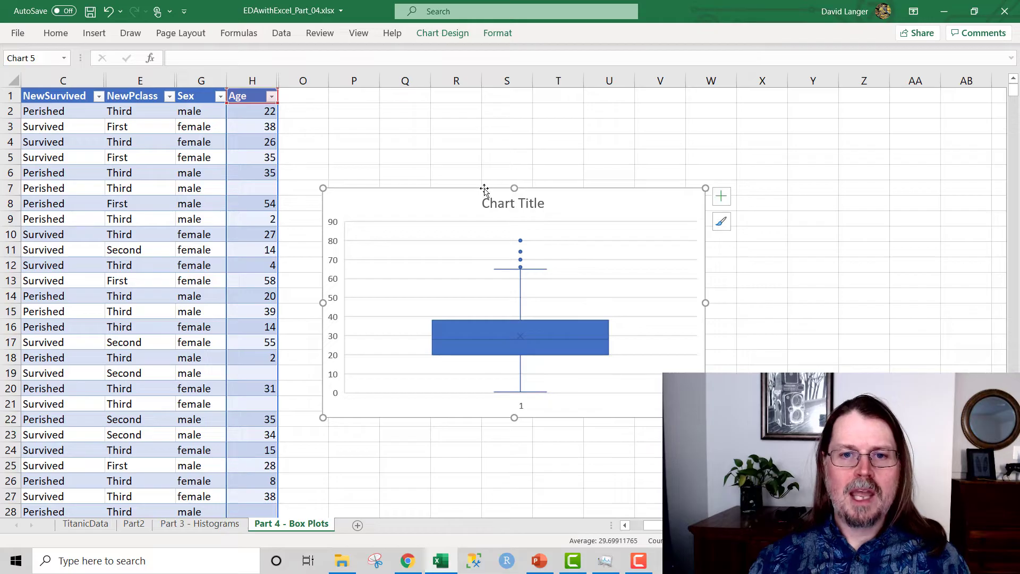
Drag the Age box plot higher up the sheet and enlarge it toward the lower right
{"action": "left_click_drag", "start_coordinate": [485, 190], "coordinate": [486, 121]}
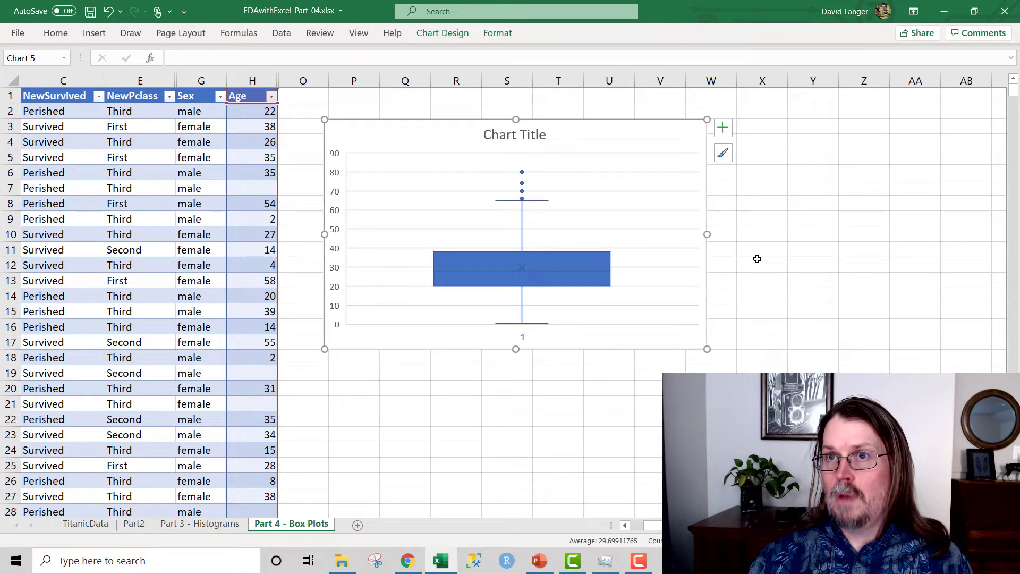
{"action": "left_click", "coordinate": [512, 136]}
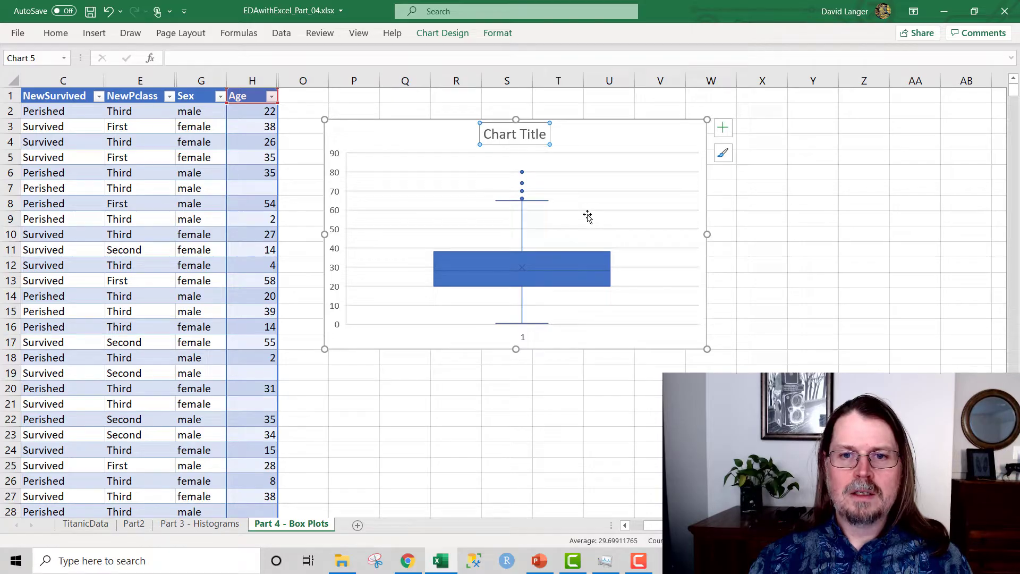
{"action": "left_click", "coordinate": [731, 194]}
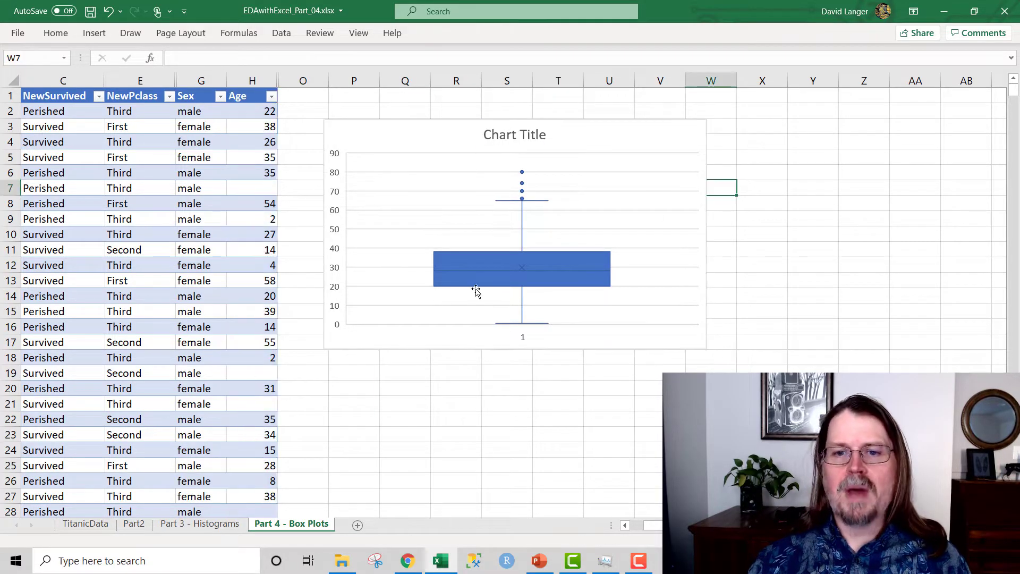
{"action": "left_click", "coordinate": [688, 341]}
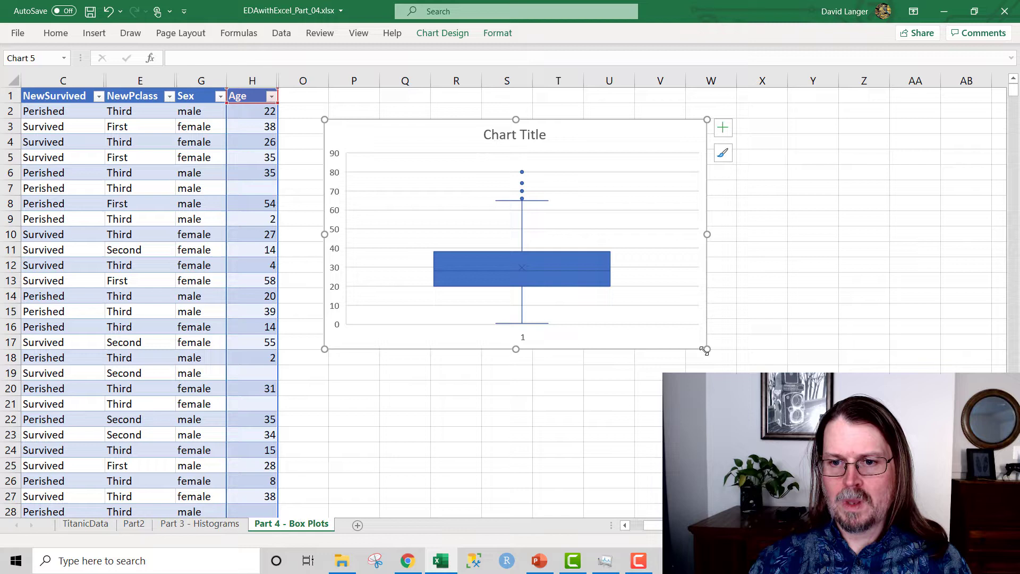
{"action": "left_click_drag", "start_coordinate": [707, 349], "coordinate": [830, 449]}
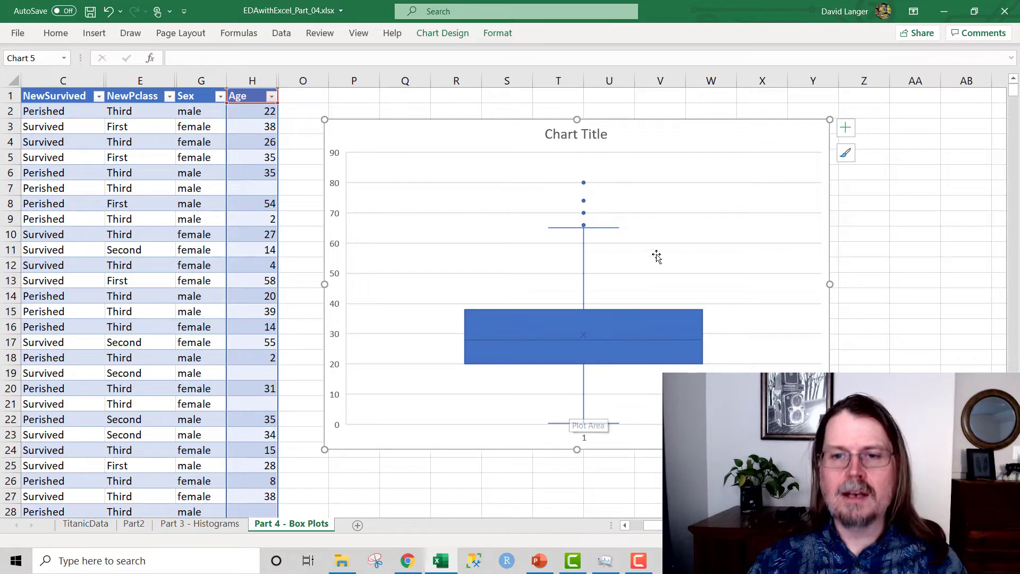
Set the chart's horizontal axis labels to NewSurvived range C2:C892, splitting Age into Perished and Survived boxes
{"action": "right_click", "coordinate": [668, 195]}
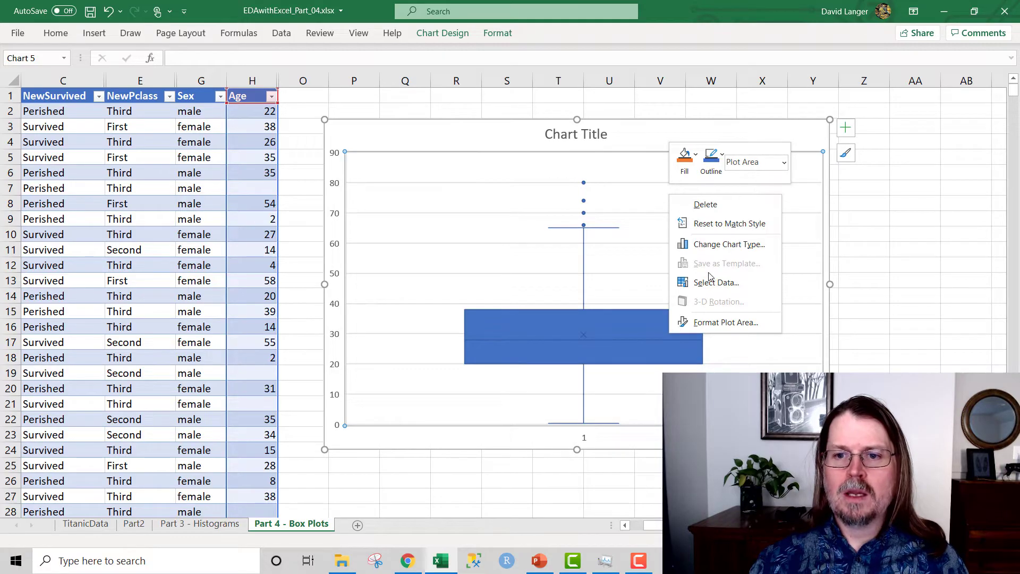
{"action": "left_click", "coordinate": [751, 283]}
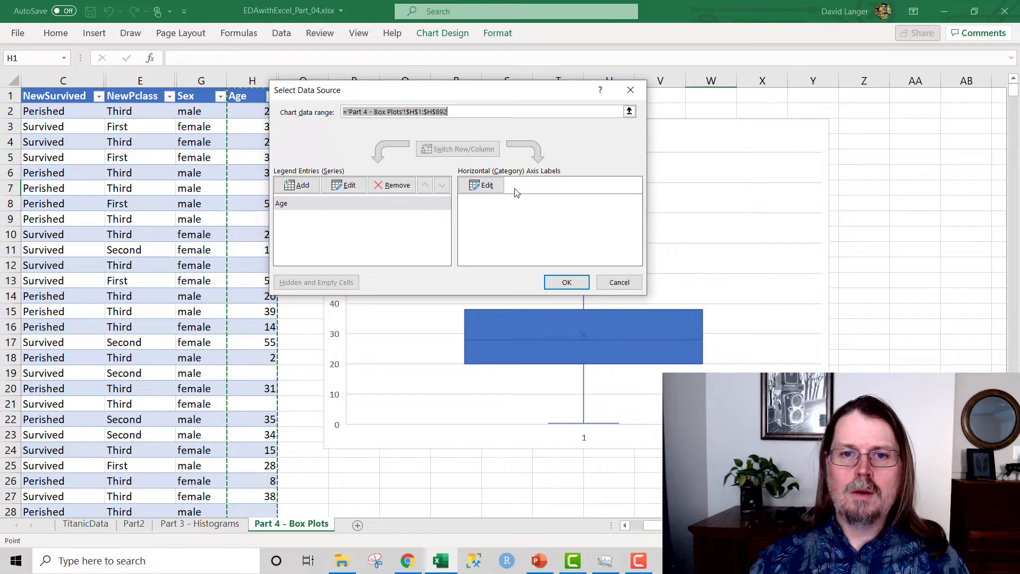
{"action": "left_click_drag", "start_coordinate": [482, 93], "coordinate": [606, 111]}
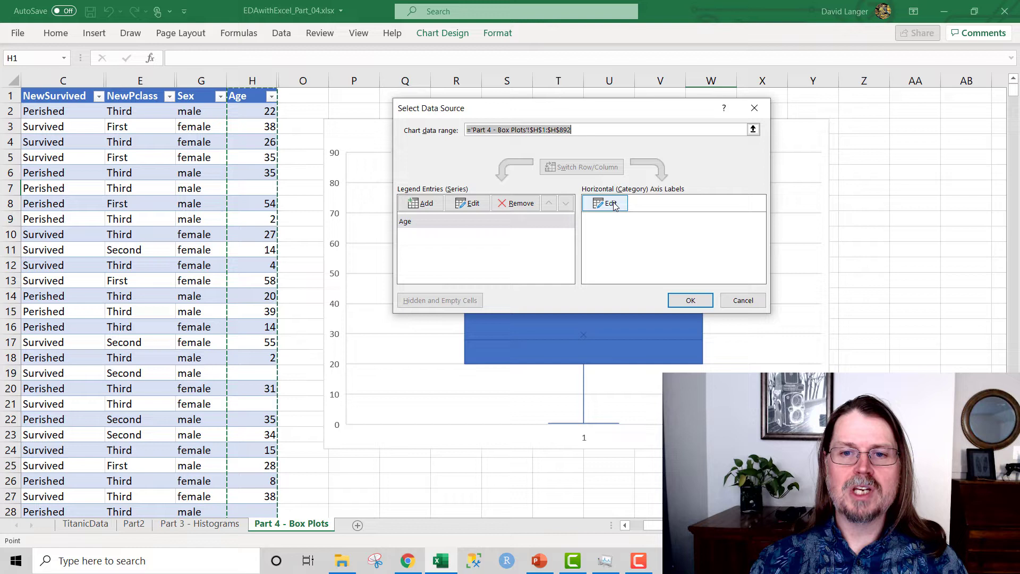
{"action": "left_click", "coordinate": [607, 203]}
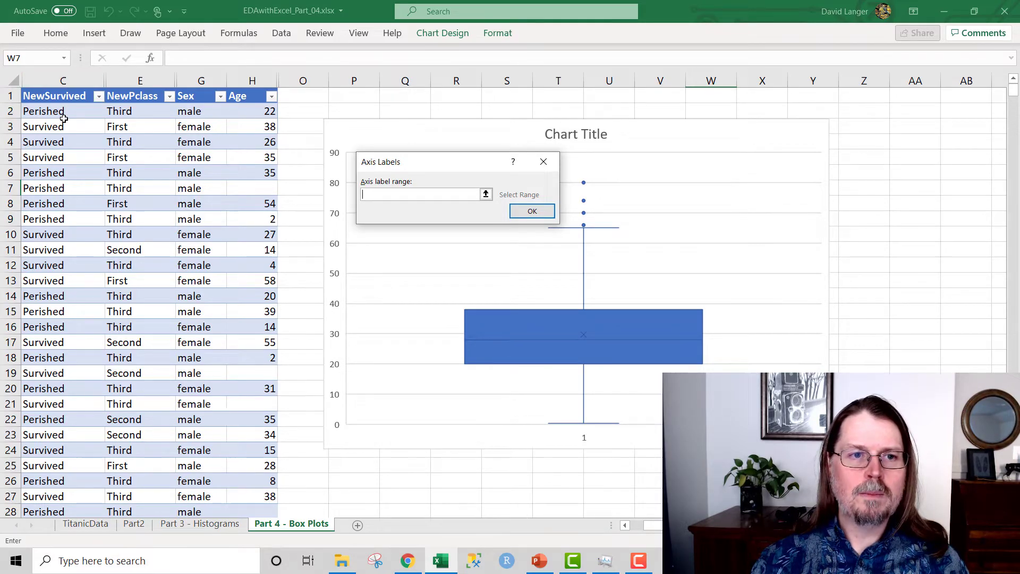
{"action": "left_click", "coordinate": [62, 113]}
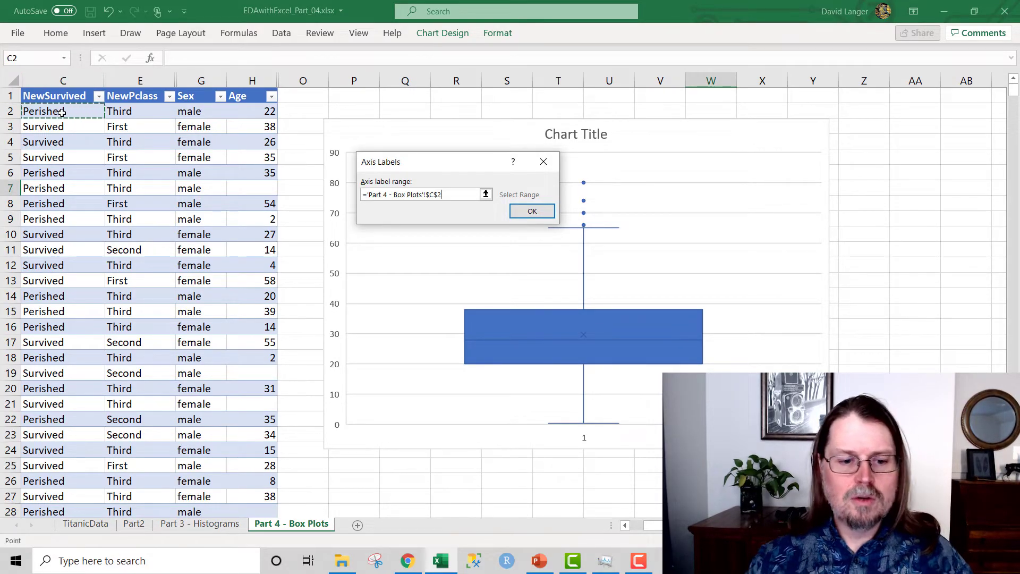
{"action": "key", "text": "ctrl+shift+Down"}
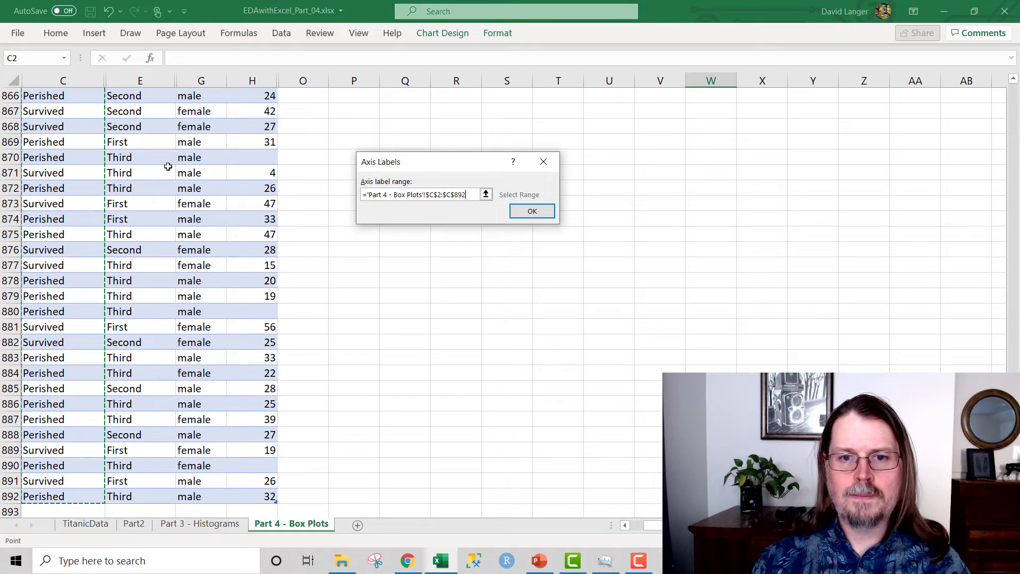
{"action": "left_click", "coordinate": [532, 211]}
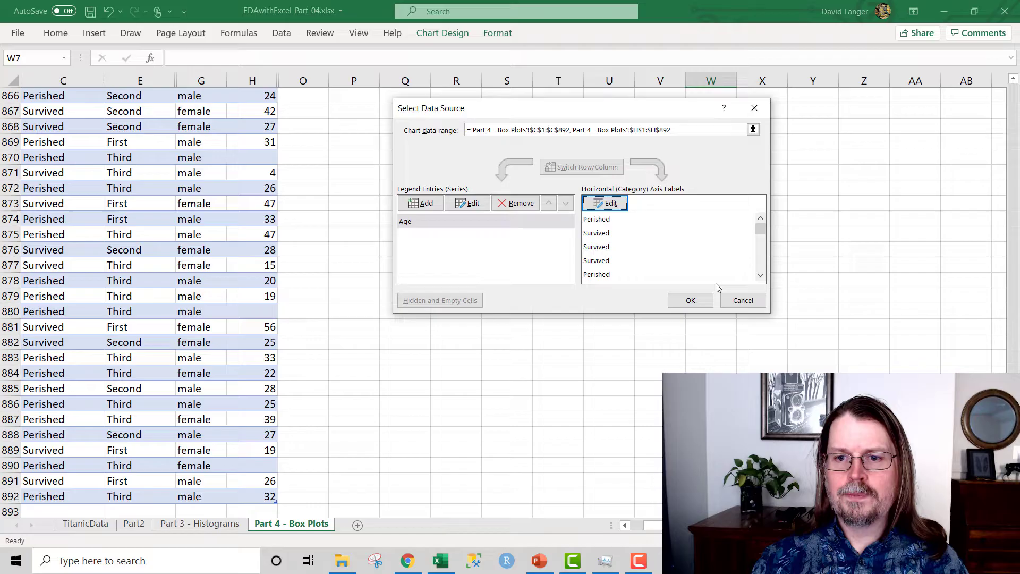
{"action": "left_click", "coordinate": [690, 301]}
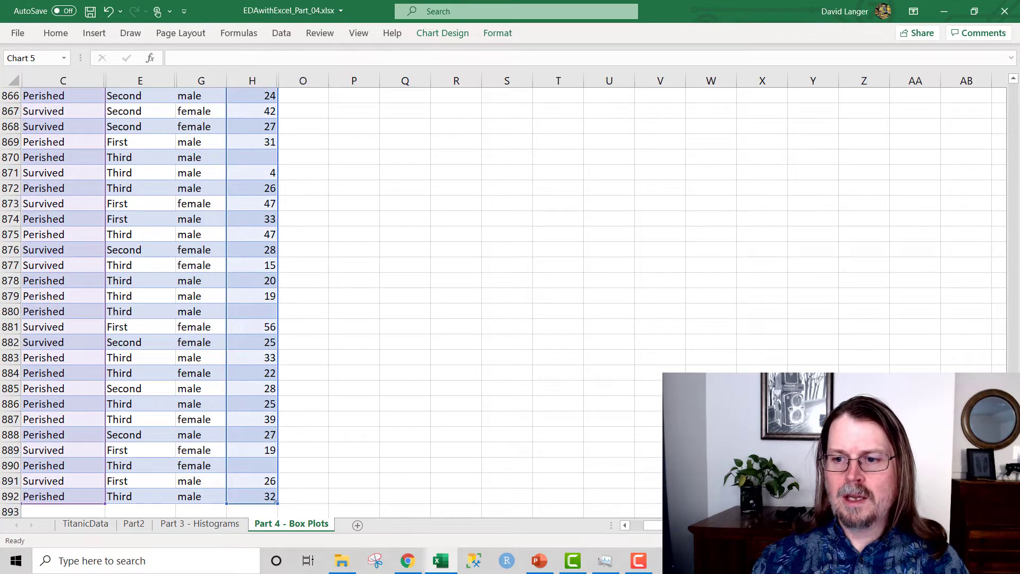
{"action": "scroll", "coordinate": [329, 303], "scroll_direction": "up", "scroll_amount": 7}
{"action": "left_click_drag", "start_coordinate": [1017, 226], "coordinate": [1013, 90]}
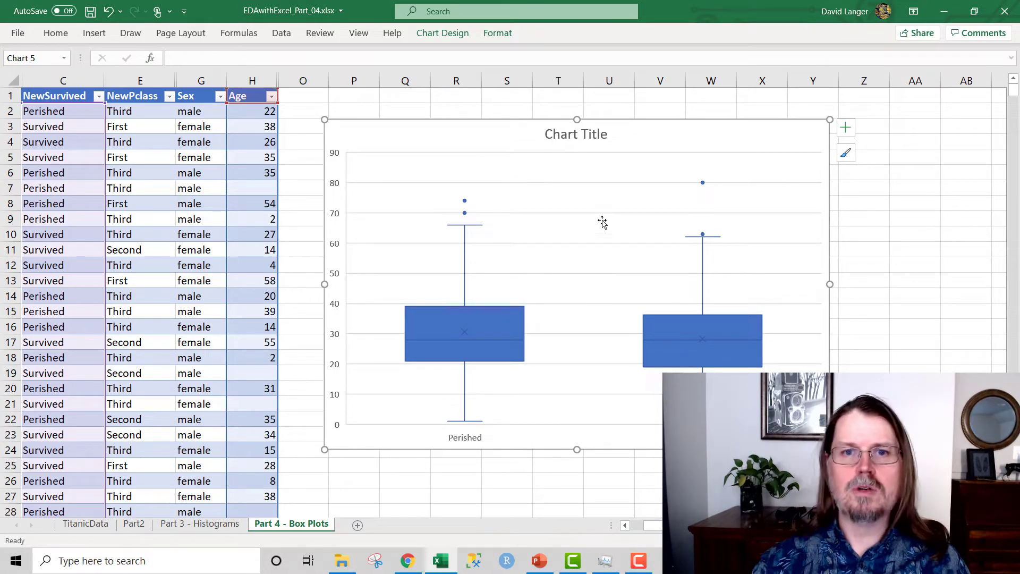
Apply the second, outlined chart style and delete the 'Chart Title' title
{"action": "left_click", "coordinate": [452, 34]}
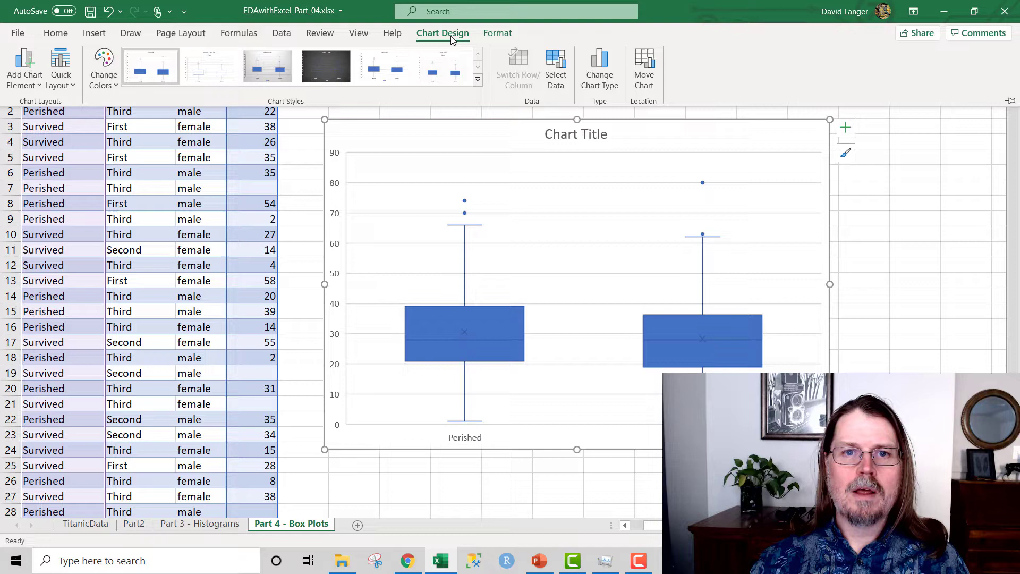
{"action": "left_click", "coordinate": [217, 79]}
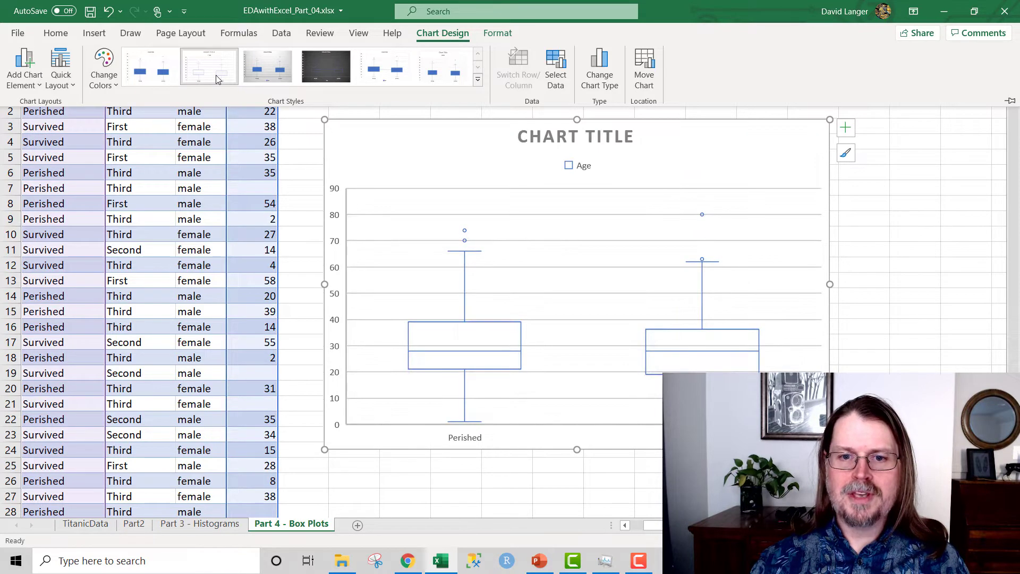
{"action": "left_click", "coordinate": [681, 219]}
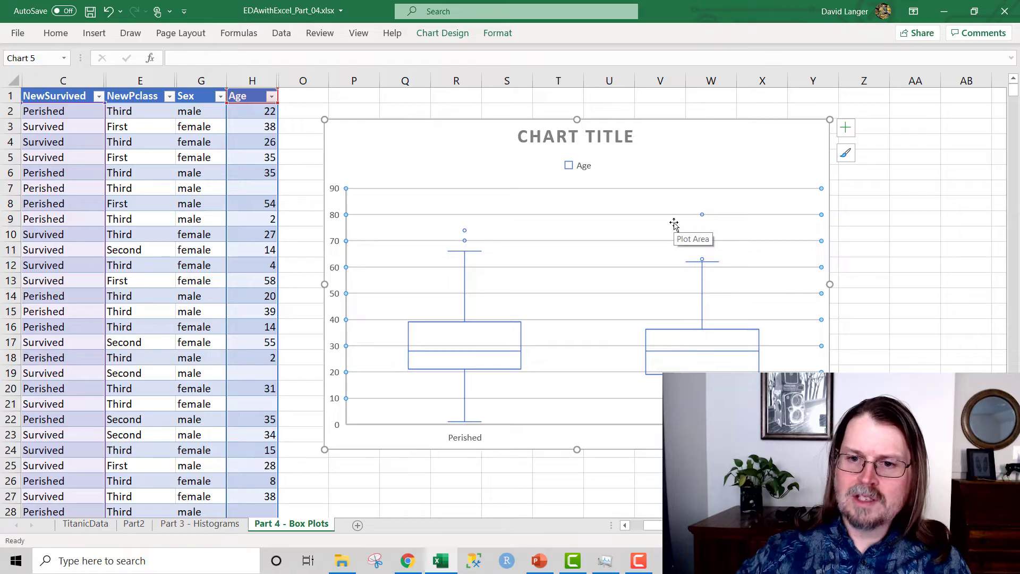
{"action": "left_click", "coordinate": [613, 130]}
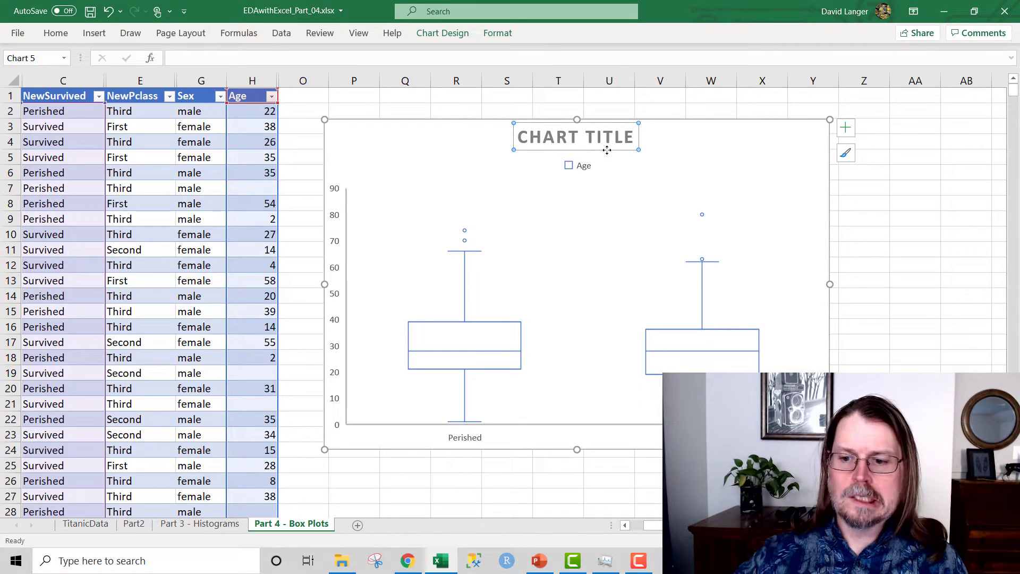
{"action": "key", "text": "Delete"}
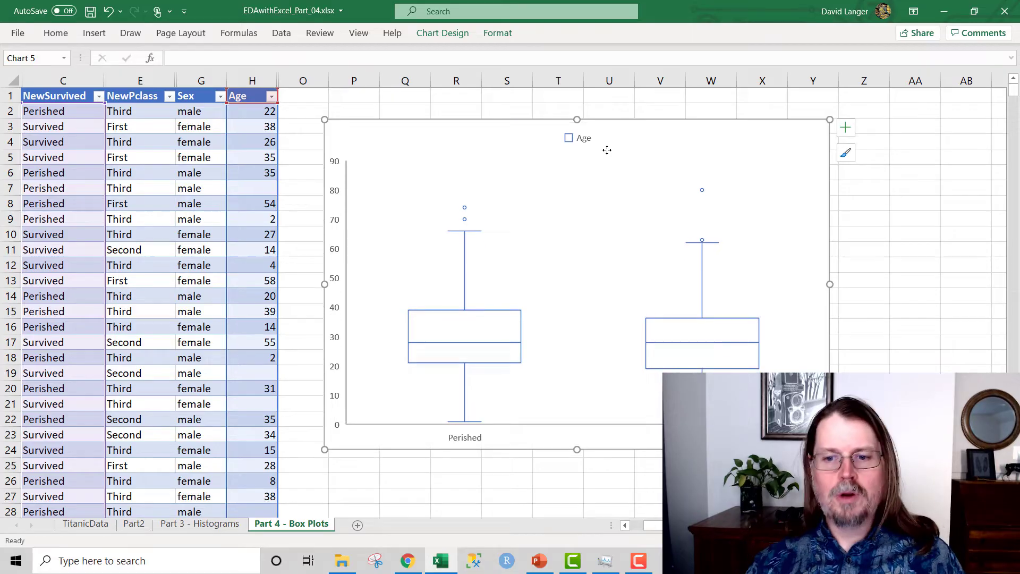
{"action": "left_click", "coordinate": [909, 357]}
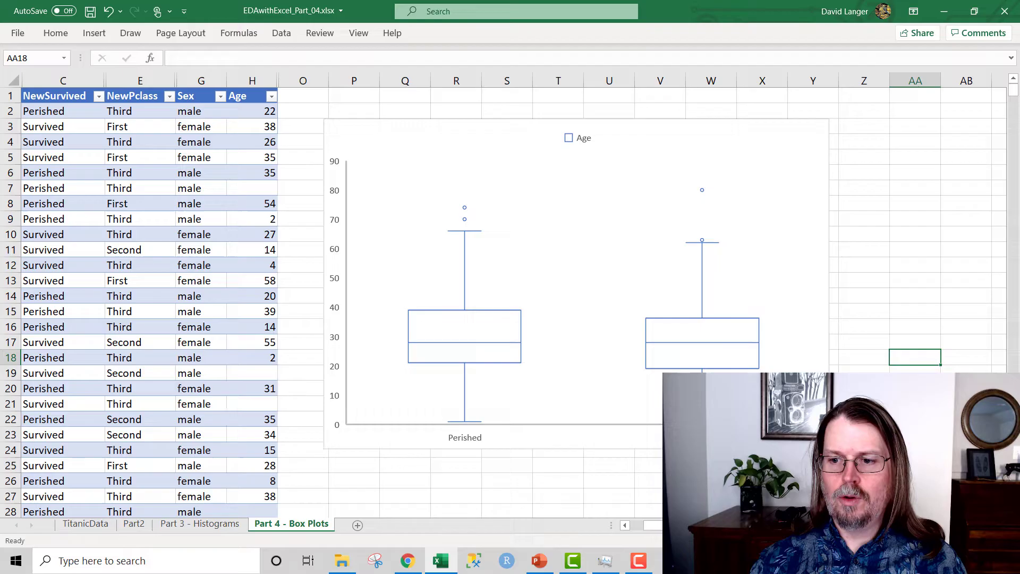
Move the chart up and left, then enlarge it to about column Y, row 25
{"action": "scroll", "coordinate": [510, 297], "scroll_direction": "right", "scroll_amount": 5}
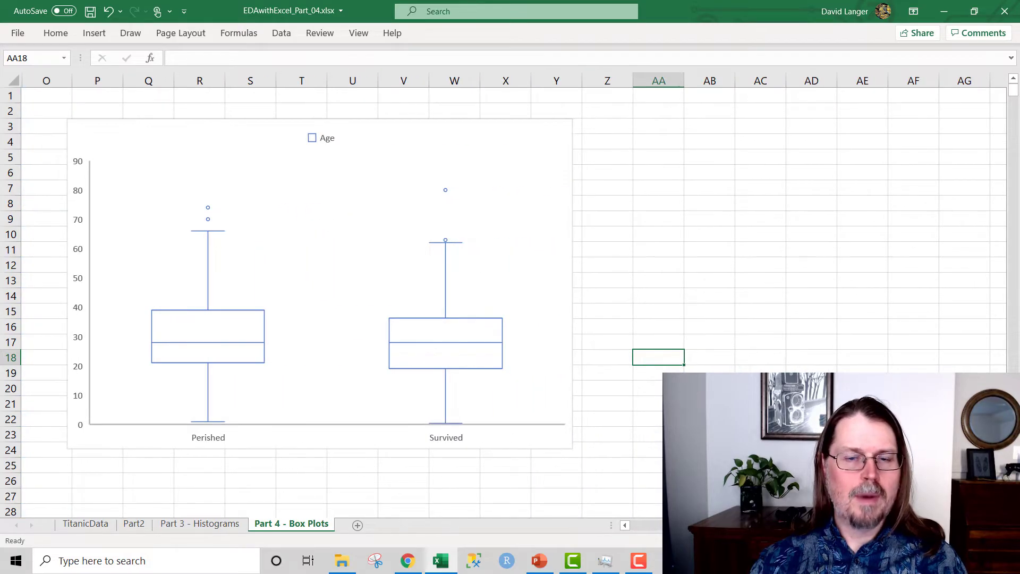
{"action": "left_click_drag", "start_coordinate": [406, 123], "coordinate": [390, 97]}
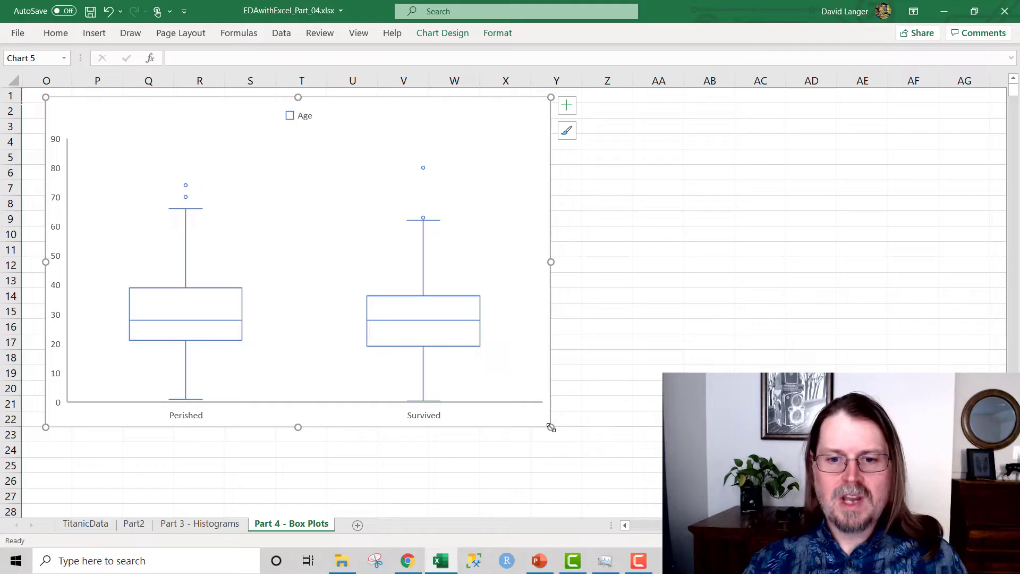
{"action": "left_click_drag", "start_coordinate": [551, 428], "coordinate": [578, 465]}
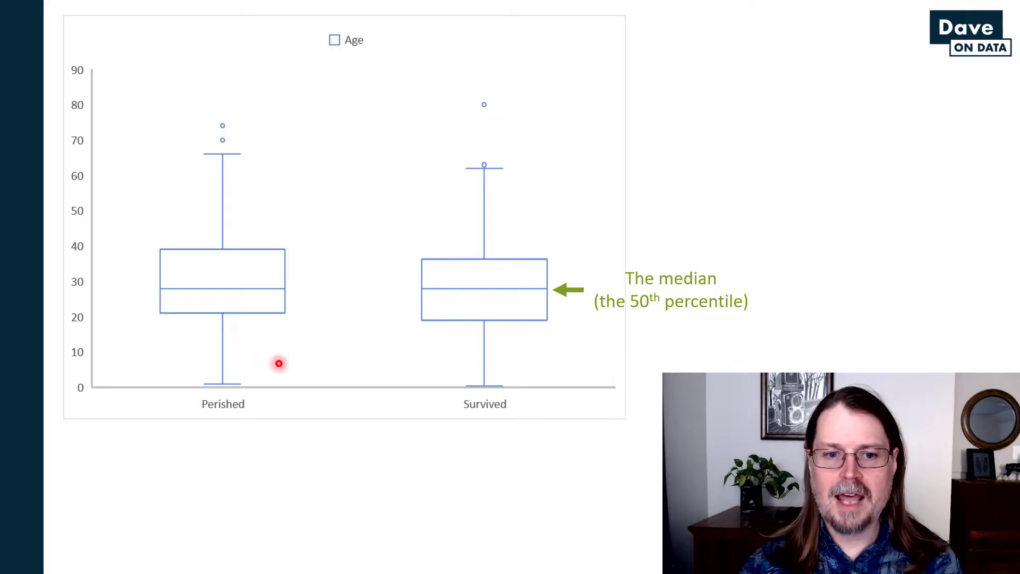
Advance the slide animation to show the 75th and 25th percentile arrows on the Survived box
{"action": "key", "text": "Right"}
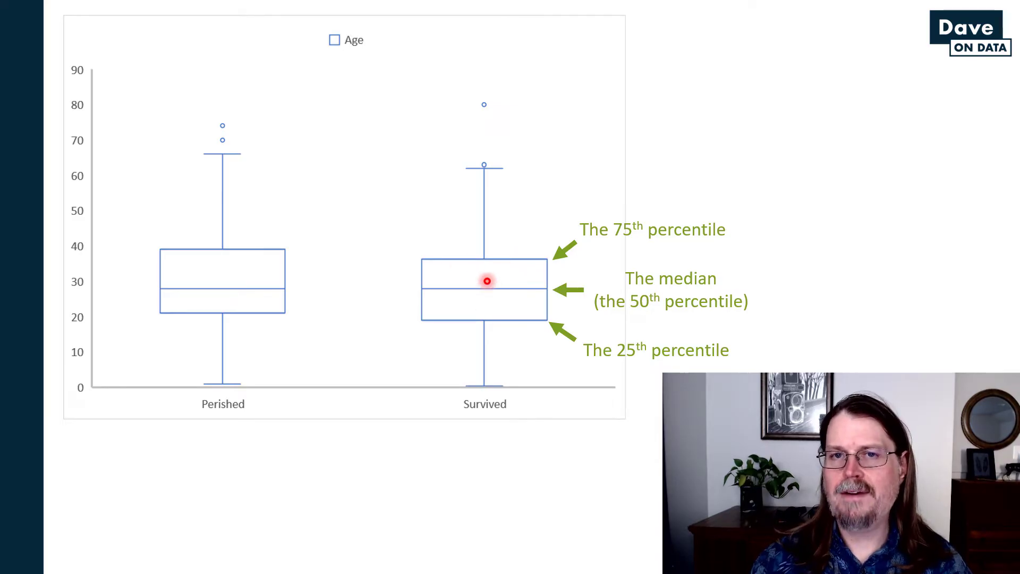
Advance the slide animation to show the IQR bracket beside the Survived box
{"action": "key", "text": "Right"}
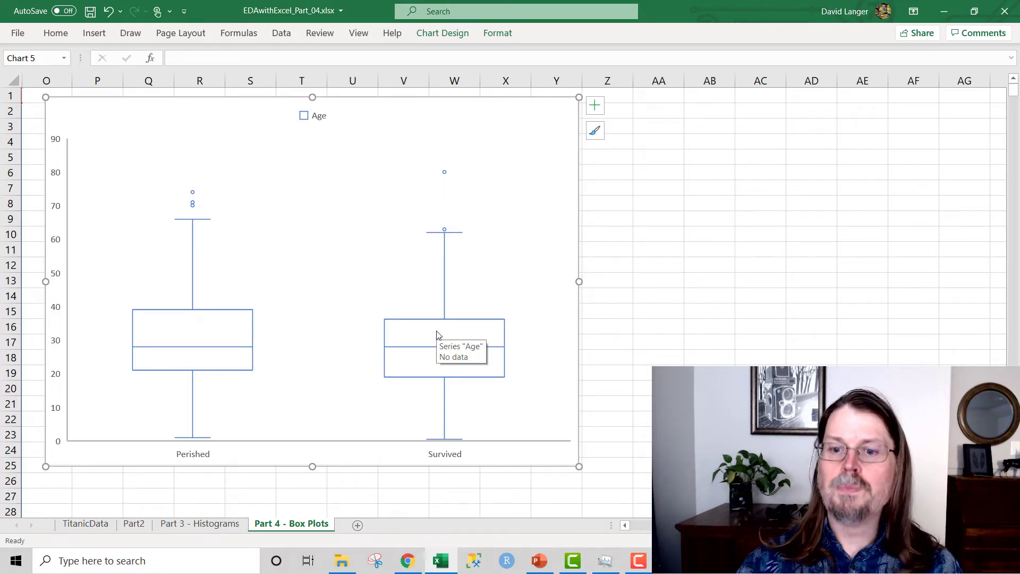
Scroll left so the NewSurvived, NewPclass, Sex and Age columns appear beside the chart
{"action": "scroll", "coordinate": [520, 476], "scroll_direction": "left", "scroll_amount": 5}
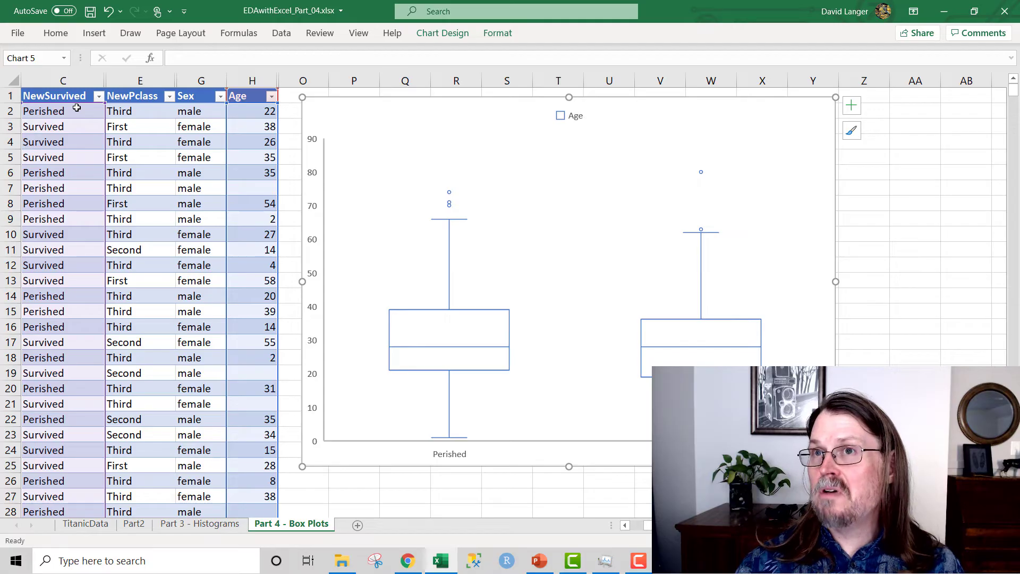
Filter the Sex column to keep only male passengers
{"action": "left_click", "coordinate": [220, 95]}
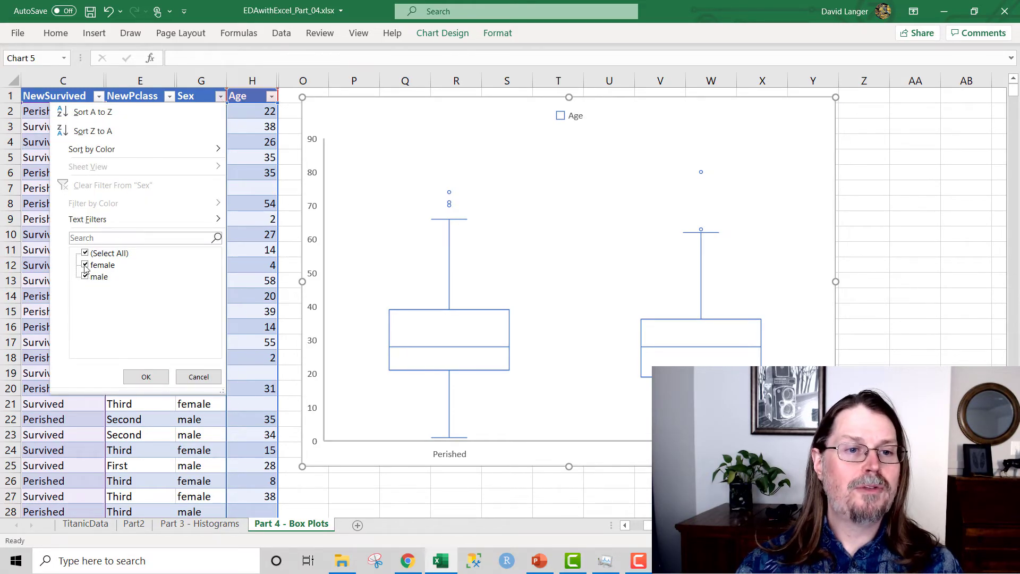
{"action": "left_click", "coordinate": [146, 377]}
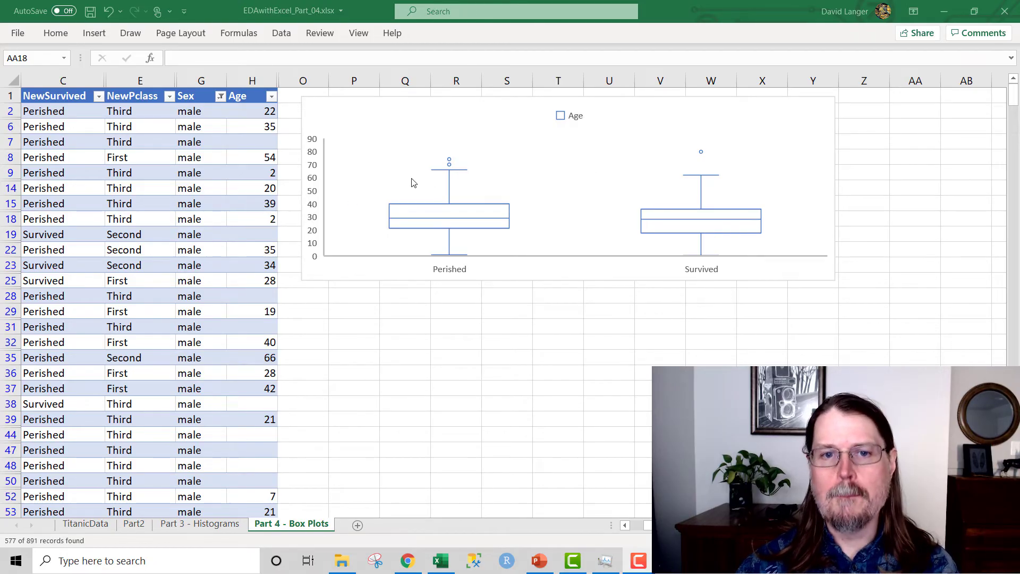
{"action": "left_click", "coordinate": [170, 99]}
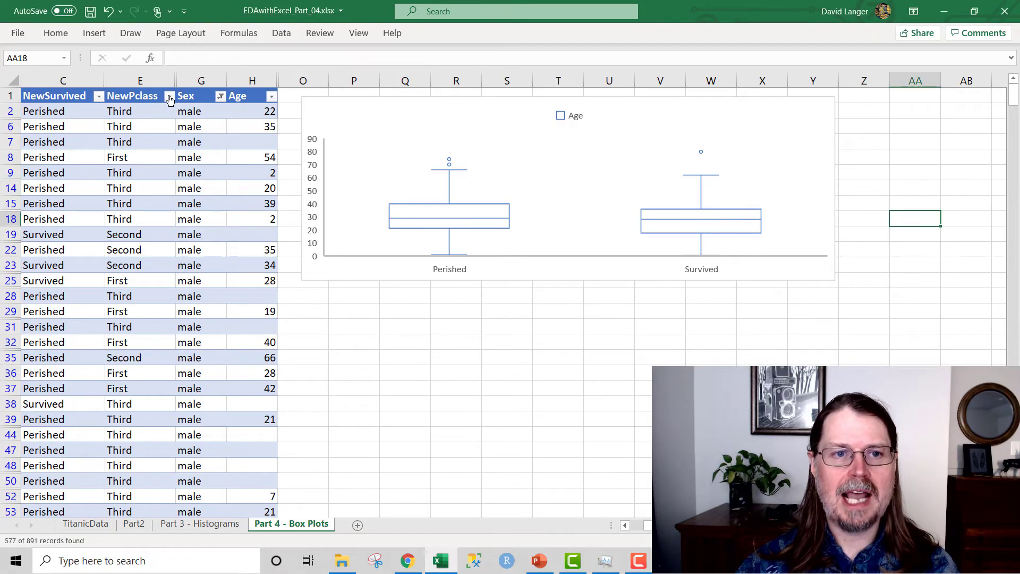
Filter NewPclass to Second class only, excluding First and Third
{"action": "left_click", "coordinate": [170, 96]}
{"action": "left_click", "coordinate": [37, 265]}
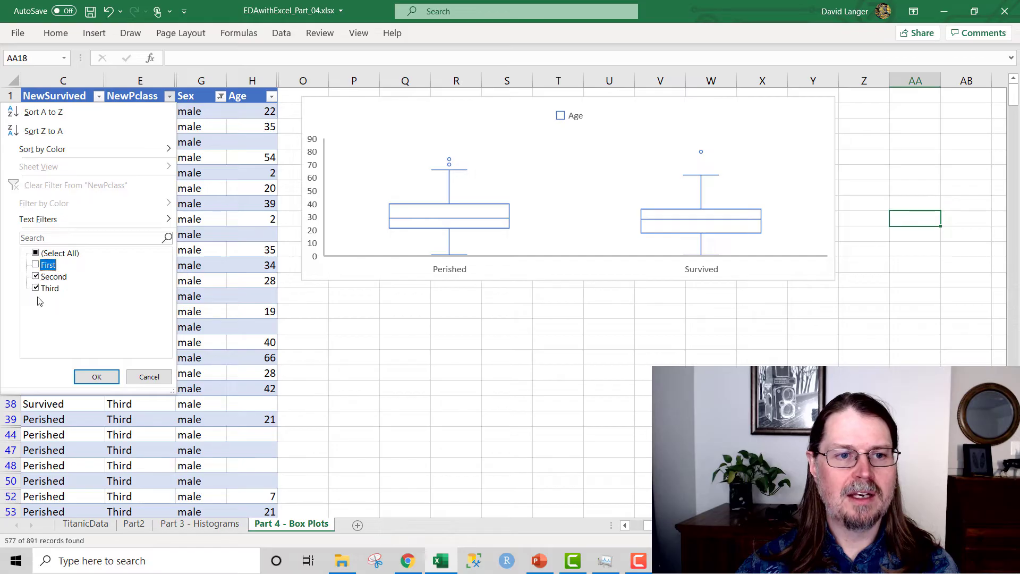
{"action": "left_click", "coordinate": [37, 289]}
{"action": "left_click", "coordinate": [88, 376]}
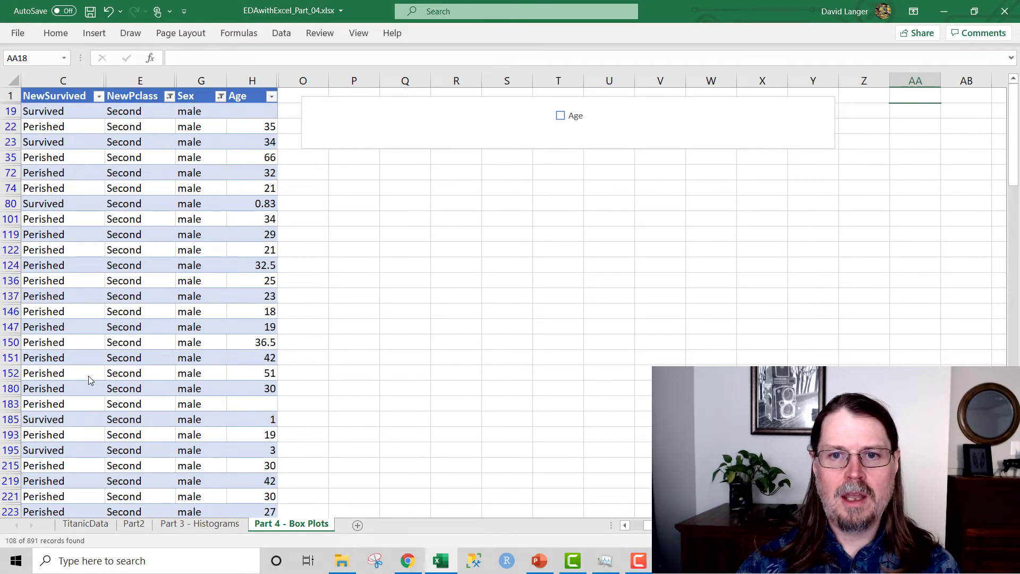
Stretch the Age chart taller so the second-class male Perished and Survived boxes fully show
{"action": "left_click", "coordinate": [582, 144]}
{"action": "left_click_drag", "start_coordinate": [568, 151], "coordinate": [565, 424]}
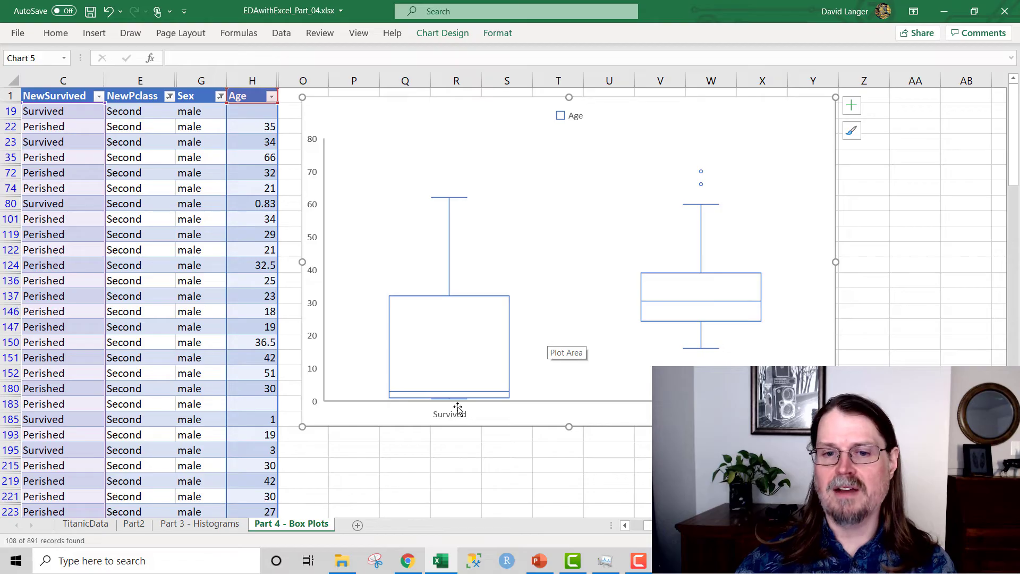
{"action": "mouse_move", "coordinate": [451, 396]}
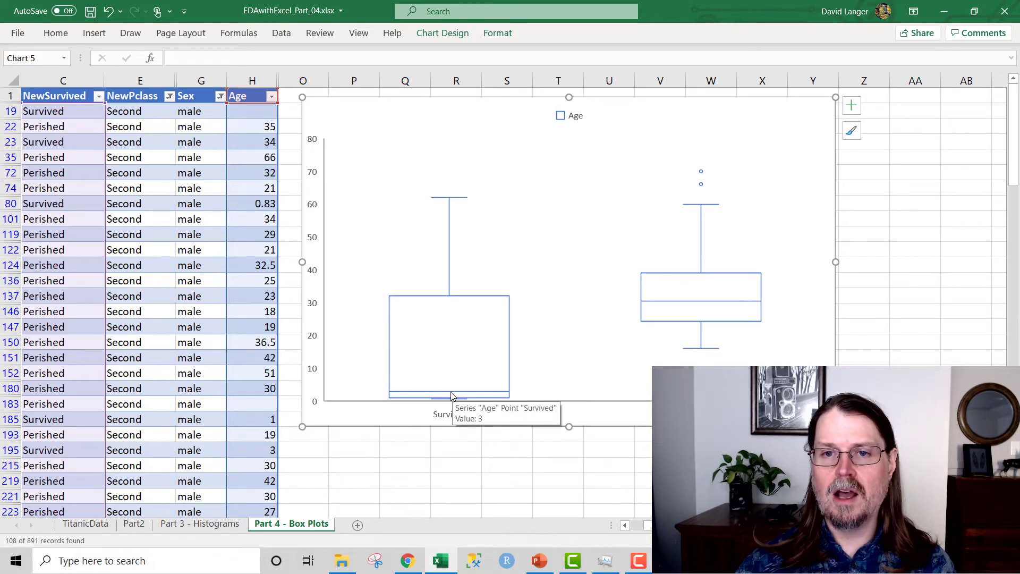